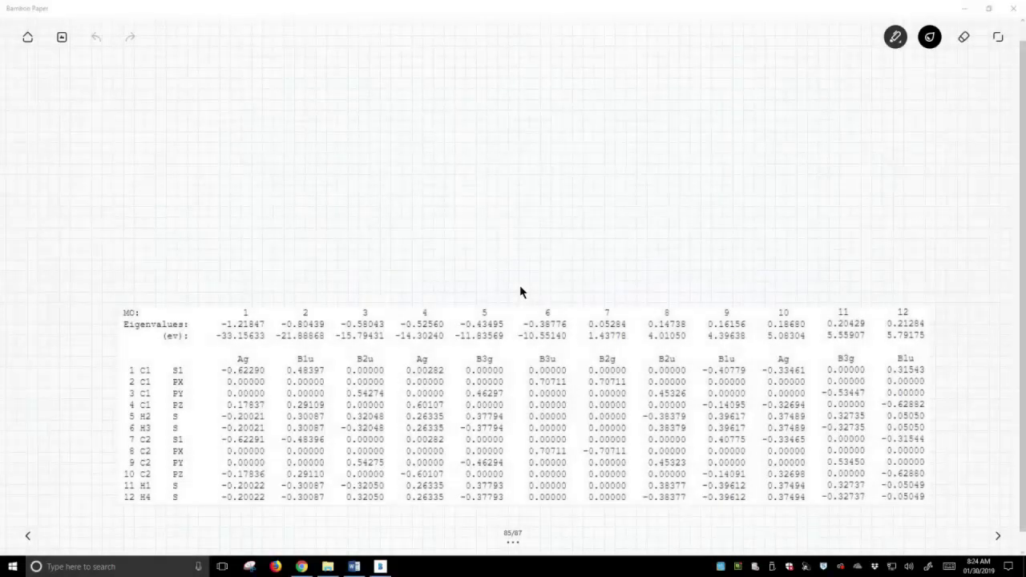
Draw the ethylene structure, two carbons with a C=C double bond and four hydrogens, above the MO table
{"action": "mouse_move", "coordinate": [120, 56]}
{"action": "left_mouse_down"}
{"action": "mouse_move", "coordinate": [119, 80]}
{"action": "mouse_move", "coordinate": [128, 69]}
{"action": "left_mouse_up"}
{"action": "mouse_move", "coordinate": [128, 55]}
{"action": "left_mouse_down"}
{"action": "mouse_move", "coordinate": [127, 77]}
{"action": "mouse_move", "coordinate": [150, 94]}
{"action": "mouse_move", "coordinate": [133, 107]}
{"action": "left_mouse_up"}
{"action": "mouse_move", "coordinate": [120, 101]}
{"action": "left_mouse_down"}
{"action": "mouse_move", "coordinate": [119, 122]}
{"action": "mouse_move", "coordinate": [126, 110]}
{"action": "left_mouse_up"}
{"action": "left_click_drag", "start_coordinate": [126, 103], "coordinate": [126, 120]}
{"action": "left_click_drag", "start_coordinate": [156, 84], "coordinate": [171, 88]}
{"action": "mouse_move", "coordinate": [180, 78]}
{"action": "left_mouse_down"}
{"action": "mouse_move", "coordinate": [172, 90]}
{"action": "mouse_move", "coordinate": [181, 95]}
{"action": "mouse_move", "coordinate": [195, 69]}
{"action": "left_mouse_up"}
{"action": "left_click_drag", "start_coordinate": [198, 57], "coordinate": [198, 75]}
{"action": "left_click_drag", "start_coordinate": [198, 67], "coordinate": [195, 101]}
{"action": "mouse_move", "coordinate": [203, 104]}
{"action": "left_mouse_down"}
{"action": "mouse_move", "coordinate": [202, 117]}
{"action": "mouse_move", "coordinate": [209, 110]}
{"action": "left_mouse_up"}
{"action": "mouse_move", "coordinate": [209, 100]}
{"action": "left_mouse_down"}
{"action": "mouse_move", "coordinate": [209, 119]}
{"action": "mouse_move", "coordinate": [245, 96]}
{"action": "left_mouse_up"}
Write 'ethylene' beside the structure and note '12e⊖' to its right
{"action": "left_click_drag", "start_coordinate": [240, 81], "coordinate": [271, 106]}
{"action": "left_click_drag", "start_coordinate": [276, 69], "coordinate": [278, 93]}
{"action": "left_click_drag", "start_coordinate": [282, 87], "coordinate": [315, 94]}
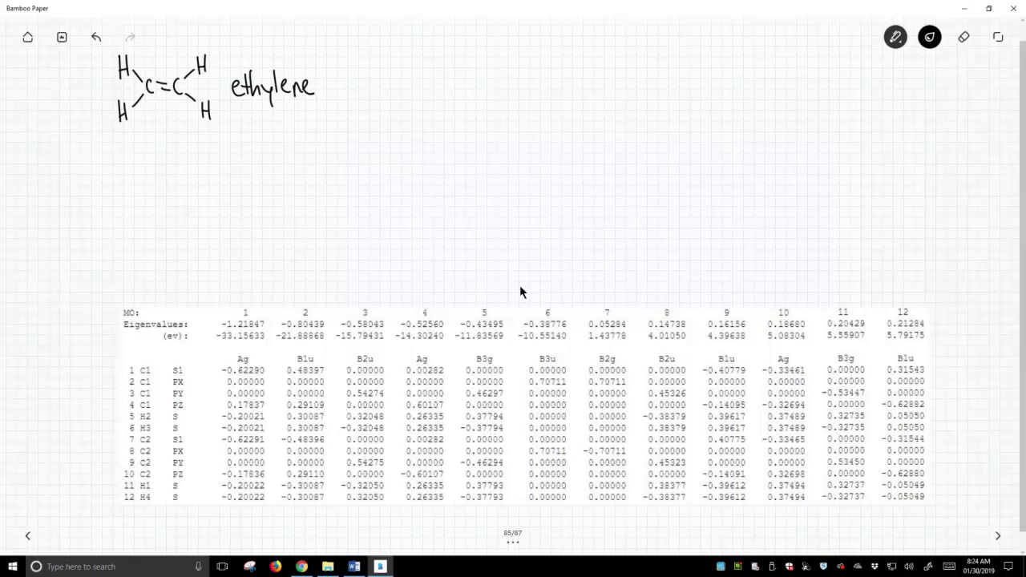
{"action": "mouse_move", "coordinate": [353, 57]}
{"action": "left_mouse_down"}
{"action": "mouse_move", "coordinate": [354, 79]}
{"action": "mouse_move", "coordinate": [384, 77]}
{"action": "mouse_move", "coordinate": [387, 62]}
{"action": "left_mouse_up"}
Write '12 MO' beside the electron count and circle the MO 1 and MO 12 column headings
{"action": "mouse_move", "coordinate": [418, 57]}
{"action": "left_mouse_down"}
{"action": "mouse_move", "coordinate": [418, 77]}
{"action": "mouse_move", "coordinate": [450, 64]}
{"action": "mouse_move", "coordinate": [457, 77]}
{"action": "left_mouse_up"}
{"action": "left_click_drag", "start_coordinate": [473, 63], "coordinate": [473, 73]}
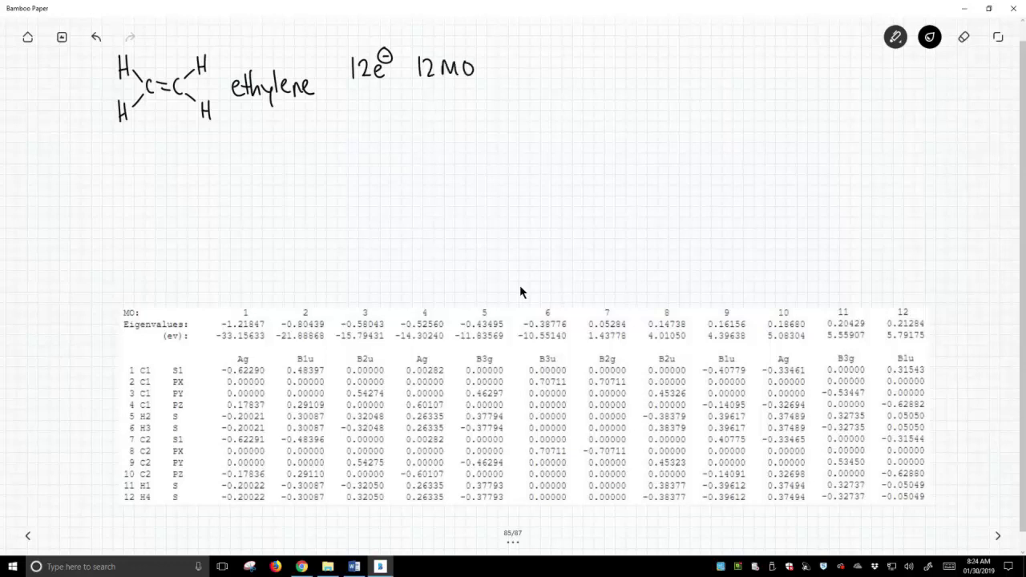
{"action": "mouse_move", "coordinate": [244, 303]}
{"action": "left_mouse_down"}
{"action": "mouse_move", "coordinate": [240, 322]}
{"action": "mouse_move", "coordinate": [250, 305]}
{"action": "left_mouse_up"}
{"action": "left_click_drag", "start_coordinate": [906, 300], "coordinate": [919, 303]}
Draw an arrow up to 12e⊖, write 'MO 6 HOMO' and 'MO 7 LUMO' beneath it, and start boxing column 6
{"action": "left_click_drag", "start_coordinate": [365, 112], "coordinate": [369, 95]}
{"action": "left_click_drag", "start_coordinate": [346, 141], "coordinate": [362, 141]}
{"action": "mouse_move", "coordinate": [367, 127]}
{"action": "left_mouse_down"}
{"action": "mouse_move", "coordinate": [432, 140]}
{"action": "mouse_move", "coordinate": [453, 125]}
{"action": "left_mouse_up"}
{"action": "mouse_move", "coordinate": [347, 172]}
{"action": "left_mouse_down"}
{"action": "mouse_move", "coordinate": [347, 158]}
{"action": "mouse_move", "coordinate": [358, 171]}
{"action": "mouse_move", "coordinate": [390, 155]}
{"action": "mouse_move", "coordinate": [384, 171]}
{"action": "mouse_move", "coordinate": [417, 172]}
{"action": "mouse_move", "coordinate": [431, 155]}
{"action": "mouse_move", "coordinate": [450, 170]}
{"action": "left_mouse_up"}
{"action": "left_click_drag", "start_coordinate": [458, 157], "coordinate": [457, 158]}
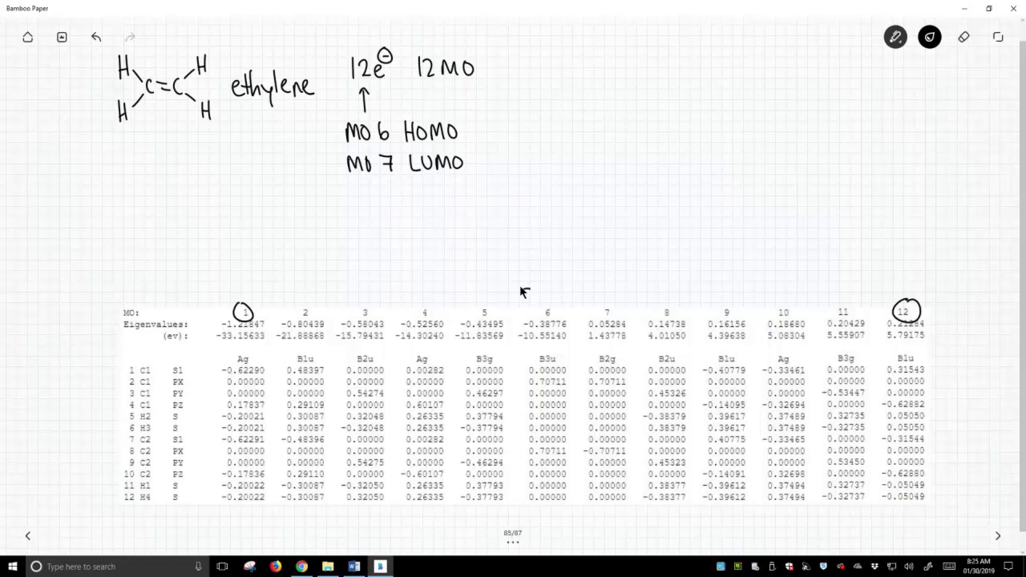
{"action": "mouse_move", "coordinate": [519, 292]}
{"action": "left_mouse_down"}
{"action": "mouse_move", "coordinate": [516, 481]}
{"action": "mouse_move", "coordinate": [526, 513]}
{"action": "mouse_move", "coordinate": [583, 479]}
{"action": "mouse_move", "coordinate": [577, 303]}
{"action": "mouse_move", "coordinate": [535, 293]}
{"action": "left_mouse_up"}
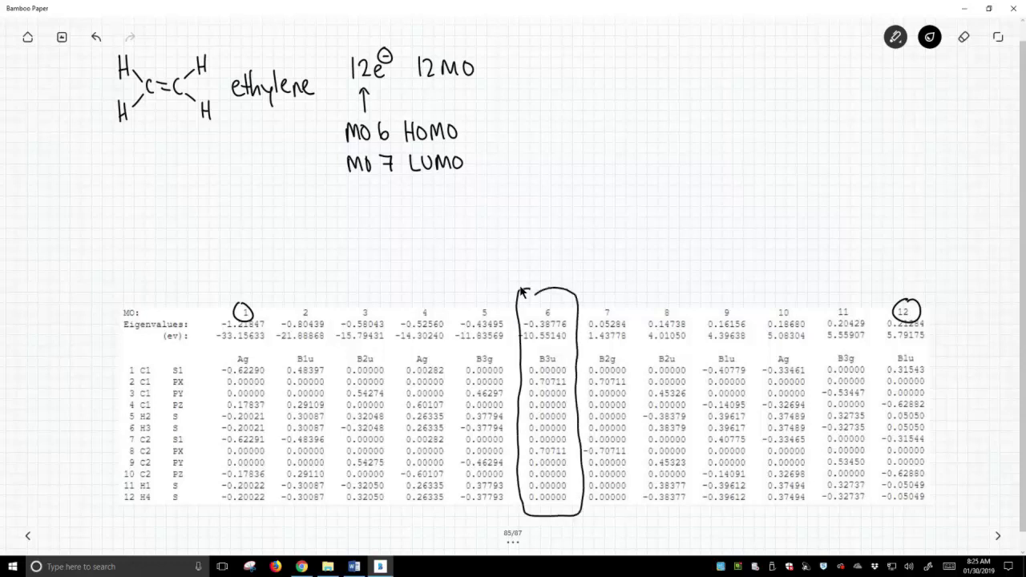
Write HOMO above the boxed MO 6 column of the table
{"action": "mouse_move", "coordinate": [519, 260]}
{"action": "left_mouse_down"}
{"action": "mouse_move", "coordinate": [520, 278]}
{"action": "mouse_move", "coordinate": [527, 271]}
{"action": "left_mouse_up"}
{"action": "mouse_move", "coordinate": [528, 261]}
{"action": "left_mouse_down"}
{"action": "mouse_move", "coordinate": [529, 278]}
{"action": "mouse_move", "coordinate": [535, 267]}
{"action": "left_mouse_up"}
{"action": "mouse_move", "coordinate": [540, 277]}
{"action": "left_mouse_down"}
{"action": "mouse_move", "coordinate": [564, 265]}
{"action": "mouse_move", "coordinate": [585, 313]}
{"action": "mouse_move", "coordinate": [584, 497]}
{"action": "mouse_move", "coordinate": [618, 517]}
{"action": "mouse_move", "coordinate": [638, 457]}
{"action": "mouse_move", "coordinate": [632, 336]}
{"action": "mouse_move", "coordinate": [584, 297]}
{"action": "mouse_move", "coordinate": [604, 271]}
{"action": "mouse_move", "coordinate": [620, 284]}
{"action": "mouse_move", "coordinate": [629, 271]}
{"action": "left_mouse_up"}
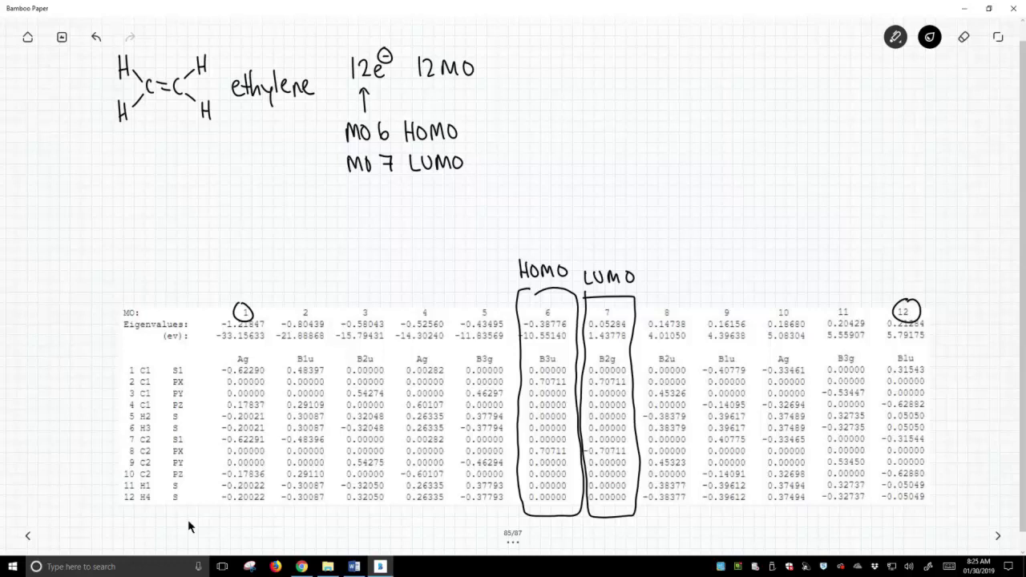
Point arrows at 0.70711 in rows 2 and 8, then trace a dashed line from C1 PX in row 2
{"action": "left_click_drag", "start_coordinate": [512, 381], "coordinate": [526, 382]}
{"action": "left_click_drag", "start_coordinate": [510, 451], "coordinate": [523, 458]}
{"action": "left_click_drag", "start_coordinate": [497, 382], "coordinate": [213, 383]}
{"action": "mouse_move", "coordinate": [207, 382]}
{"action": "left_mouse_down"}
{"action": "mouse_move", "coordinate": [130, 377]}
{"action": "mouse_move", "coordinate": [142, 388]}
{"action": "mouse_move", "coordinate": [189, 377]}
{"action": "left_mouse_up"}
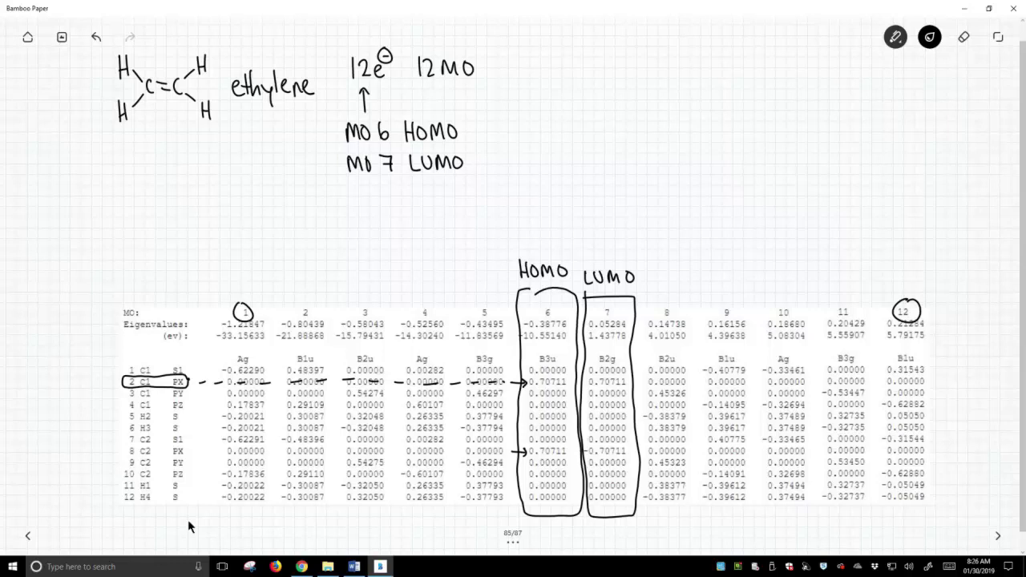
Trace a dashed line from row 8 C2 PX to its HOMO value, and mark two p-orbital centres
{"action": "left_click_drag", "start_coordinate": [469, 451], "coordinate": [436, 450]}
{"action": "left_click_drag", "start_coordinate": [424, 449], "coordinate": [302, 450]}
{"action": "left_click_drag", "start_coordinate": [288, 450], "coordinate": [224, 450]}
{"action": "mouse_move", "coordinate": [215, 451]}
{"action": "left_mouse_down"}
{"action": "mouse_move", "coordinate": [157, 443]}
{"action": "mouse_move", "coordinate": [128, 457]}
{"action": "mouse_move", "coordinate": [184, 457]}
{"action": "mouse_move", "coordinate": [187, 447]}
{"action": "left_mouse_up"}
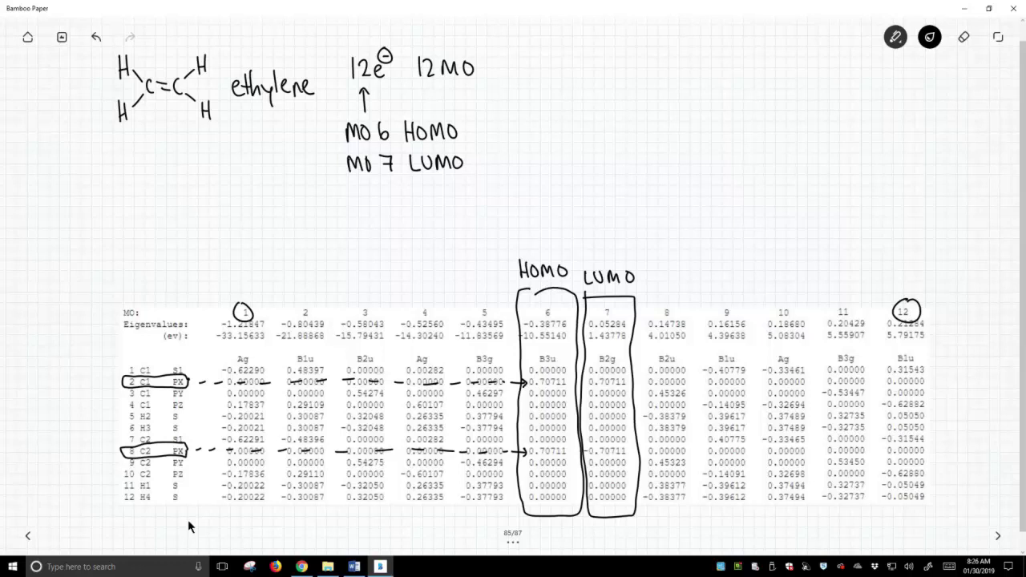
{"action": "left_click", "coordinate": [585, 110]}
{"action": "left_click", "coordinate": [628, 108]}
Sketch the two p orbitals, label each px, and box −0.70711 in the LUMO column
{"action": "mouse_move", "coordinate": [585, 110]}
{"action": "left_mouse_down"}
{"action": "mouse_move", "coordinate": [590, 69]}
{"action": "mouse_move", "coordinate": [593, 120]}
{"action": "mouse_move", "coordinate": [627, 106]}
{"action": "mouse_move", "coordinate": [617, 145]}
{"action": "mouse_move", "coordinate": [630, 111]}
{"action": "left_mouse_up"}
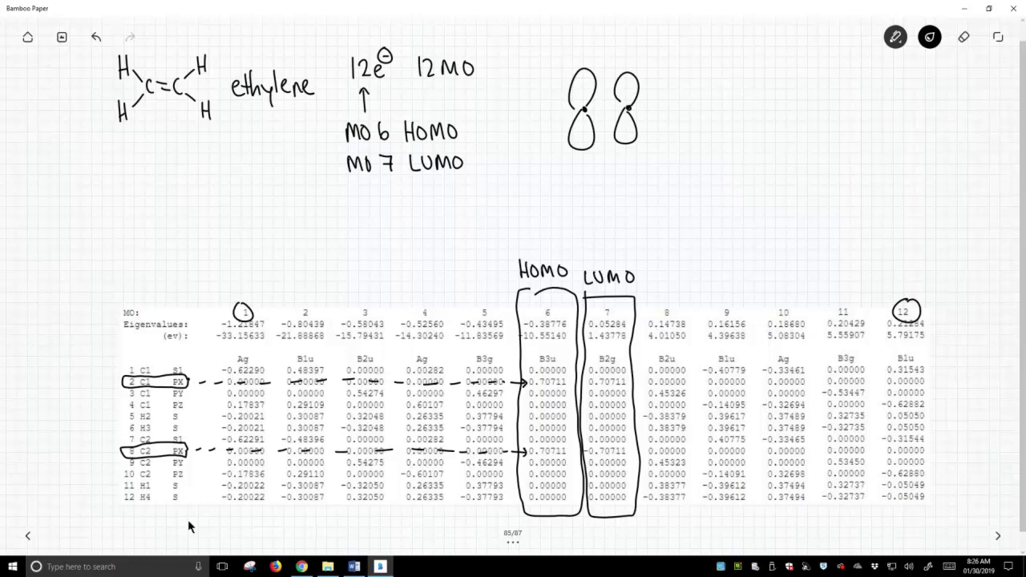
{"action": "mouse_move", "coordinate": [569, 48]}
{"action": "left_mouse_down"}
{"action": "mouse_move", "coordinate": [570, 66]}
{"action": "mouse_move", "coordinate": [579, 52]}
{"action": "left_mouse_up"}
{"action": "left_click_drag", "start_coordinate": [581, 50], "coordinate": [624, 54]}
{"action": "left_click_drag", "start_coordinate": [632, 50], "coordinate": [639, 58]}
{"action": "left_click_drag", "start_coordinate": [639, 50], "coordinate": [632, 58]}
{"action": "mouse_move", "coordinate": [585, 460]}
{"action": "left_mouse_down"}
{"action": "mouse_move", "coordinate": [627, 460]}
{"action": "mouse_move", "coordinate": [628, 442]}
{"action": "mouse_move", "coordinate": [580, 444]}
{"action": "left_mouse_up"}
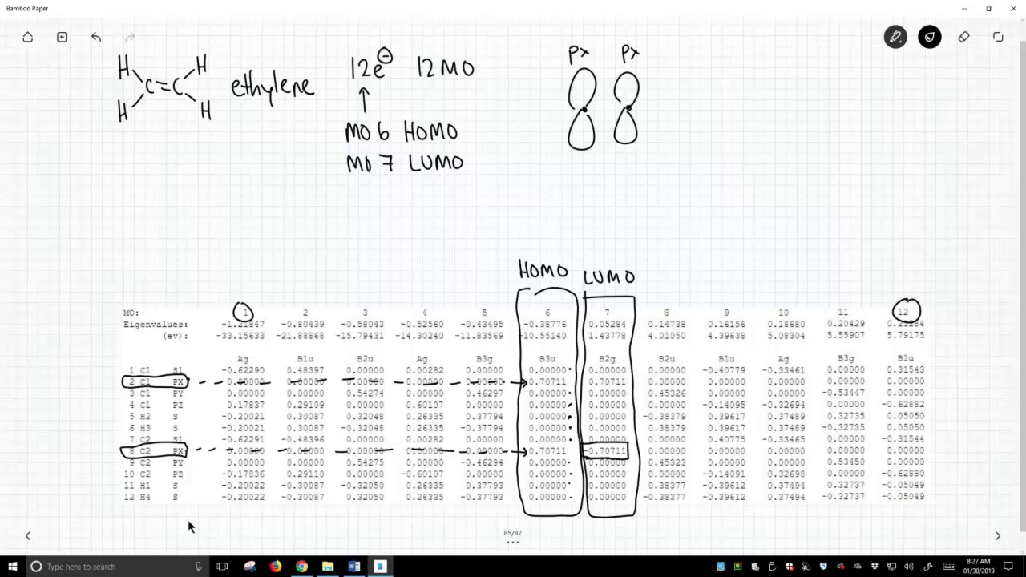
Label the orbital pair HOMO, shade both upper lobes, and join the top and bottom lobes
{"action": "mouse_move", "coordinate": [571, 178]}
{"action": "left_mouse_down"}
{"action": "mouse_move", "coordinate": [571, 197]}
{"action": "mouse_move", "coordinate": [582, 189]}
{"action": "left_mouse_up"}
{"action": "mouse_move", "coordinate": [583, 180]}
{"action": "left_mouse_down"}
{"action": "mouse_move", "coordinate": [583, 197]}
{"action": "mouse_move", "coordinate": [617, 190]}
{"action": "left_mouse_up"}
{"action": "mouse_move", "coordinate": [572, 82]}
{"action": "left_mouse_down"}
{"action": "mouse_move", "coordinate": [585, 71]}
{"action": "mouse_move", "coordinate": [593, 91]}
{"action": "mouse_move", "coordinate": [630, 72]}
{"action": "left_mouse_up"}
{"action": "left_click_drag", "start_coordinate": [617, 86], "coordinate": [631, 78]}
{"action": "left_click_drag", "start_coordinate": [618, 96], "coordinate": [635, 86]}
{"action": "left_click_drag", "start_coordinate": [622, 104], "coordinate": [636, 90]}
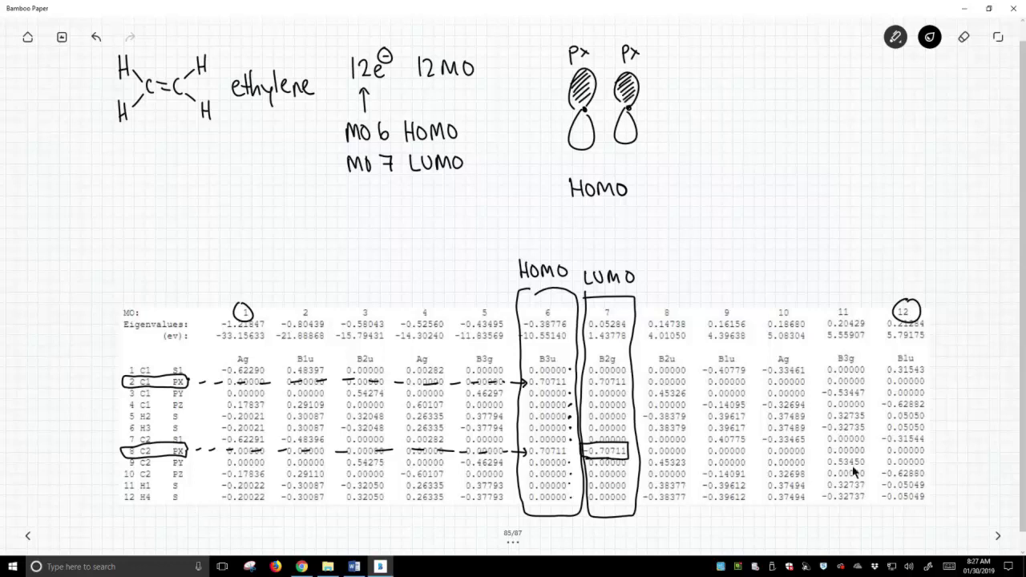
{"action": "left_click_drag", "start_coordinate": [588, 80], "coordinate": [618, 77]}
{"action": "left_click_drag", "start_coordinate": [587, 131], "coordinate": [623, 136]}
Write 'px px' to the right for a second orbital pair
{"action": "mouse_move", "coordinate": [722, 49]}
{"action": "left_mouse_down"}
{"action": "mouse_move", "coordinate": [723, 70]}
{"action": "mouse_move", "coordinate": [731, 56]}
{"action": "left_mouse_up"}
{"action": "mouse_move", "coordinate": [732, 50]}
{"action": "left_mouse_down"}
{"action": "mouse_move", "coordinate": [742, 60]}
{"action": "mouse_move", "coordinate": [732, 61]}
{"action": "mouse_move", "coordinate": [772, 68]}
{"action": "left_mouse_up"}
{"action": "left_click_drag", "start_coordinate": [772, 48], "coordinate": [789, 60]}
{"action": "left_click_drag", "start_coordinate": [788, 51], "coordinate": [779, 61]}
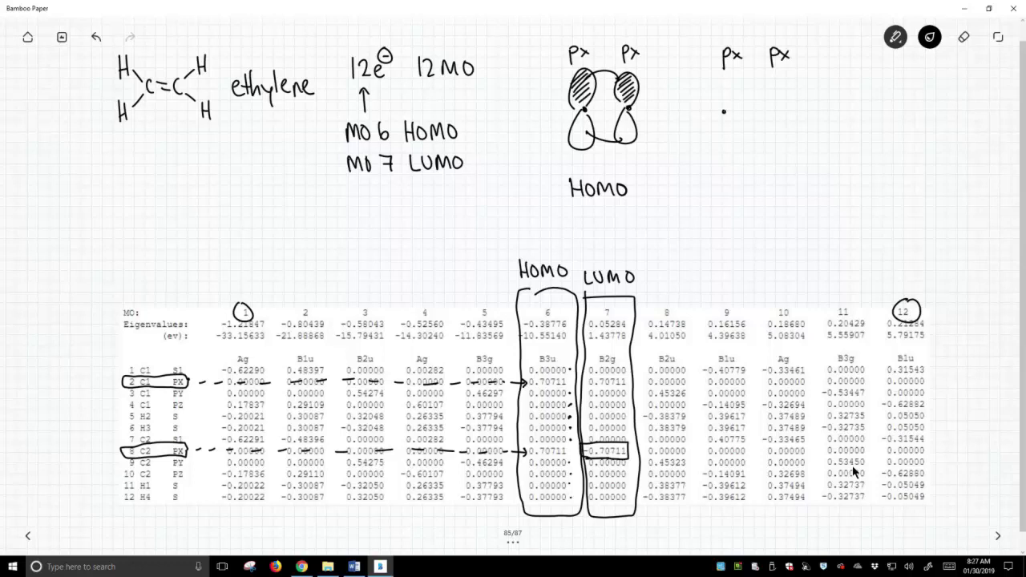
Sketch the second px pair labelled LUMO, shade opposite lobes, and add an arrow on each side
{"action": "mouse_move", "coordinate": [723, 110]}
{"action": "left_mouse_down"}
{"action": "mouse_move", "coordinate": [726, 82]}
{"action": "mouse_move", "coordinate": [713, 130]}
{"action": "mouse_move", "coordinate": [724, 113]}
{"action": "mouse_move", "coordinate": [771, 112]}
{"action": "left_mouse_up"}
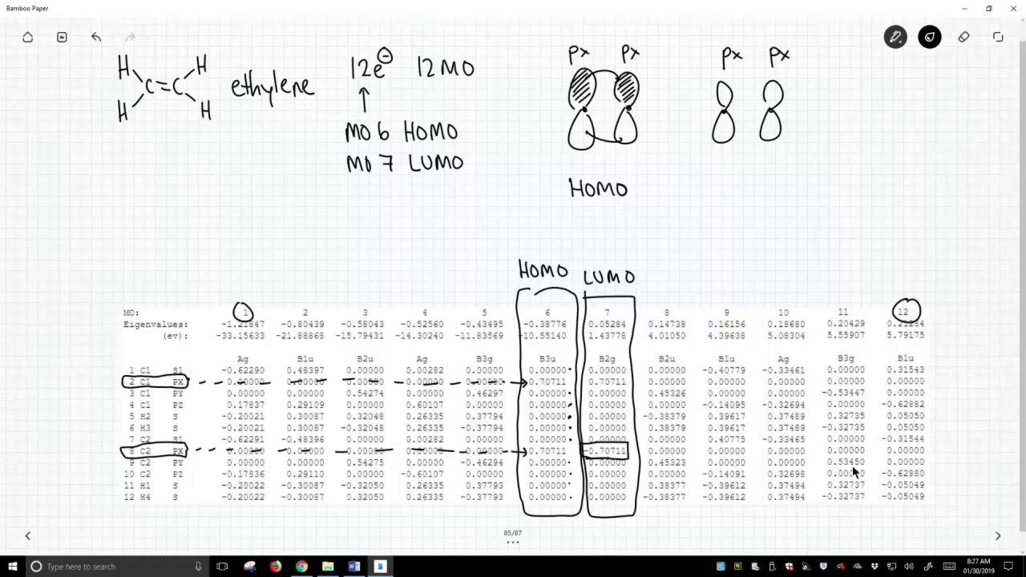
{"action": "mouse_move", "coordinate": [721, 176]}
{"action": "left_mouse_down"}
{"action": "mouse_move", "coordinate": [734, 195]}
{"action": "mouse_move", "coordinate": [765, 194]}
{"action": "mouse_move", "coordinate": [770, 183]}
{"action": "left_mouse_up"}
{"action": "left_click_drag", "start_coordinate": [718, 82], "coordinate": [725, 104]}
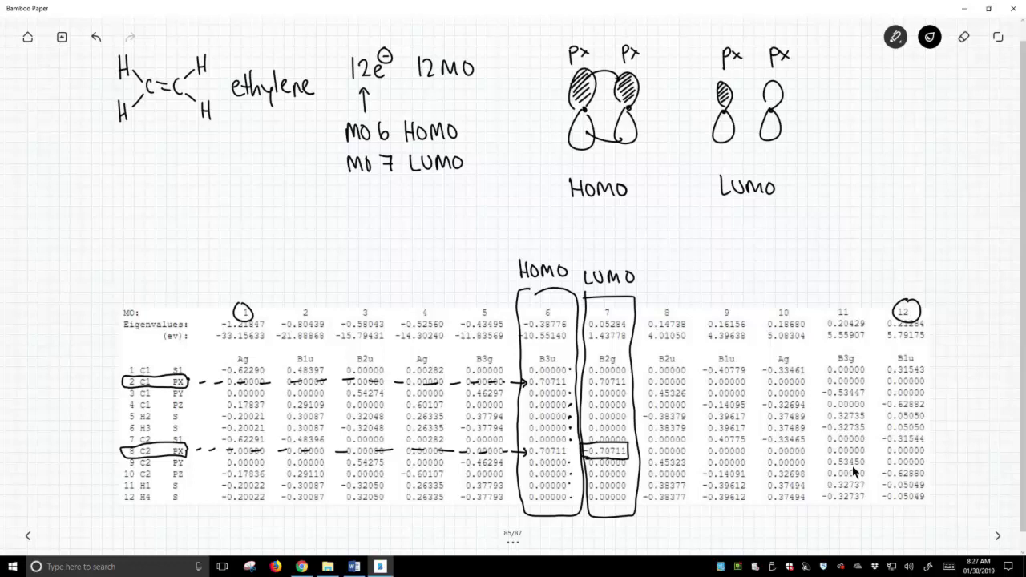
{"action": "left_click_drag", "start_coordinate": [764, 119], "coordinate": [771, 137]}
{"action": "mouse_move", "coordinate": [689, 90]}
{"action": "left_mouse_down"}
{"action": "mouse_move", "coordinate": [707, 90]}
{"action": "mouse_move", "coordinate": [701, 97]}
{"action": "left_mouse_up"}
{"action": "left_click_drag", "start_coordinate": [821, 83], "coordinate": [795, 85]}
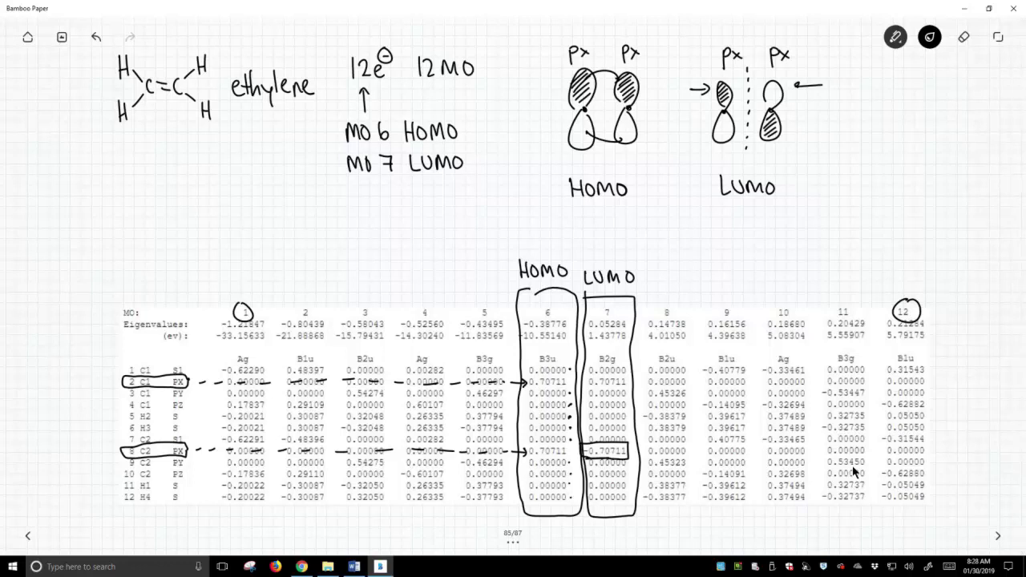
Write π under HOMO and π* under LUMO, double-underlining each
{"action": "mouse_move", "coordinate": [583, 217]}
{"action": "left_mouse_down"}
{"action": "mouse_move", "coordinate": [612, 215]}
{"action": "mouse_move", "coordinate": [592, 233]}
{"action": "left_mouse_up"}
{"action": "left_click_drag", "start_coordinate": [602, 217], "coordinate": [616, 234]}
{"action": "left_click_drag", "start_coordinate": [590, 244], "coordinate": [618, 240]}
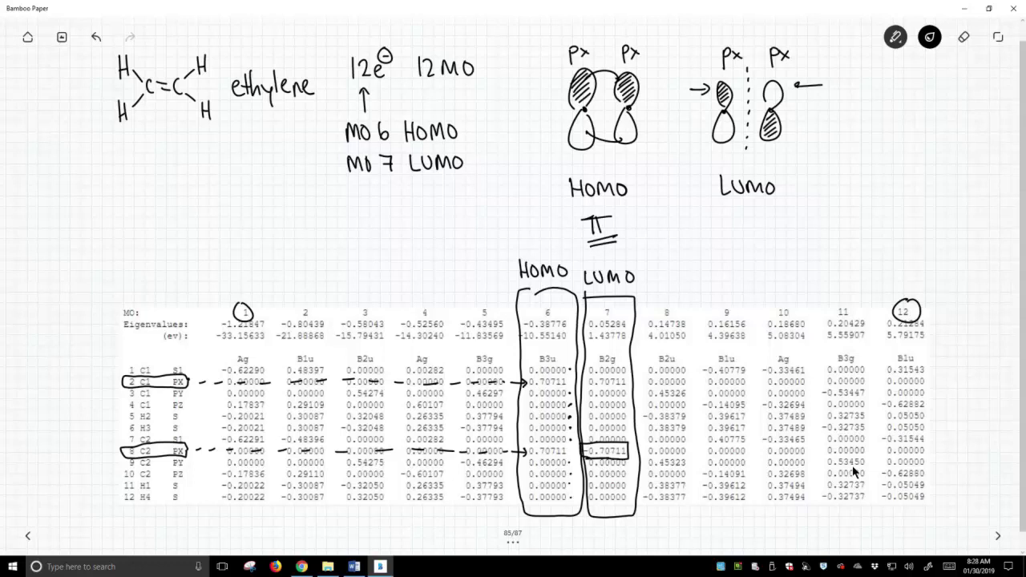
{"action": "left_click_drag", "start_coordinate": [726, 221], "coordinate": [754, 216]}
{"action": "mouse_move", "coordinate": [741, 218]}
{"action": "left_mouse_down"}
{"action": "mouse_move", "coordinate": [739, 233]}
{"action": "mouse_move", "coordinate": [768, 221]}
{"action": "left_mouse_up"}
{"action": "mouse_move", "coordinate": [767, 208]}
{"action": "left_mouse_down"}
{"action": "mouse_move", "coordinate": [761, 223]}
{"action": "mouse_move", "coordinate": [773, 214]}
{"action": "left_mouse_up"}
{"action": "left_click_drag", "start_coordinate": [732, 241], "coordinate": [763, 242]}
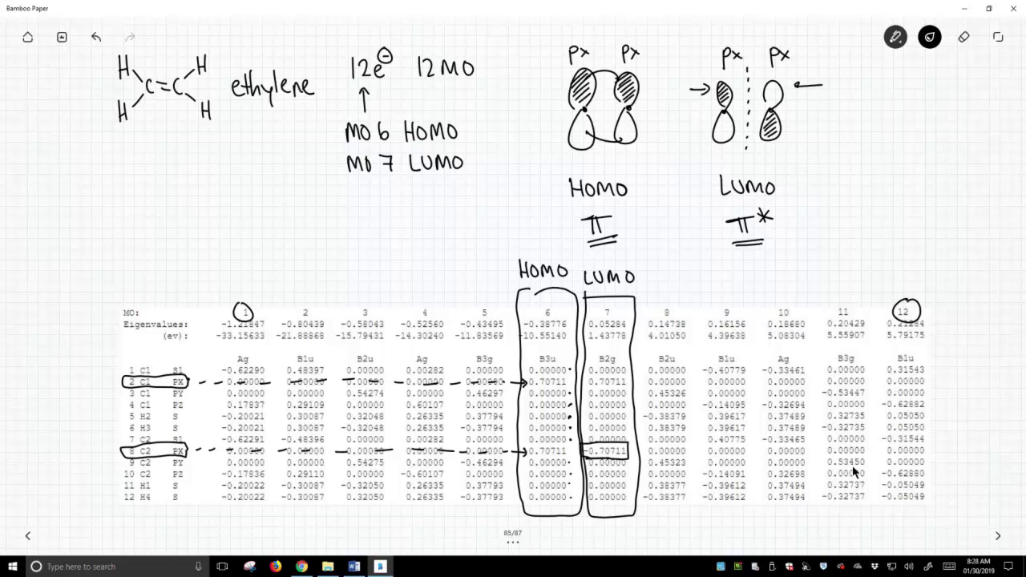
Write 'Weak Nu' at the left of the page
{"action": "mouse_move", "coordinate": [137, 204]}
{"action": "left_mouse_down"}
{"action": "mouse_move", "coordinate": [147, 216]}
{"action": "mouse_move", "coordinate": [178, 215]}
{"action": "left_mouse_up"}
{"action": "mouse_move", "coordinate": [183, 203]}
{"action": "left_mouse_down"}
{"action": "mouse_move", "coordinate": [206, 216]}
{"action": "mouse_move", "coordinate": [217, 198]}
{"action": "left_mouse_up"}
{"action": "left_click_drag", "start_coordinate": [219, 205], "coordinate": [229, 215]}
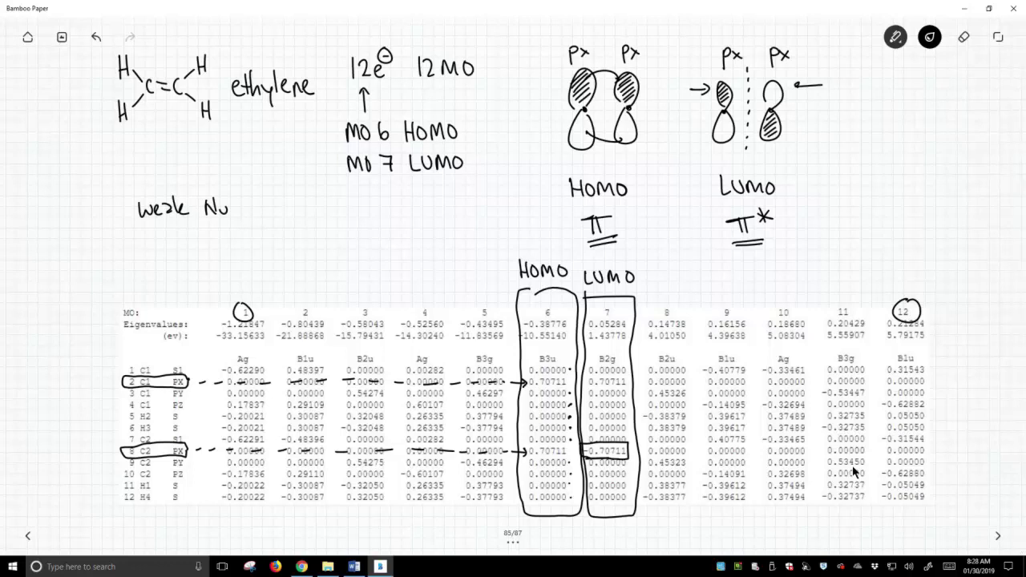
Write a double-underlined C=C beside the HOMO orbitals and link Weak Nu to the HOMO column
{"action": "left_click_drag", "start_coordinate": [518, 112], "coordinate": [514, 130]}
{"action": "left_click_drag", "start_coordinate": [516, 119], "coordinate": [548, 123]}
{"action": "left_click_drag", "start_coordinate": [516, 146], "coordinate": [550, 131]}
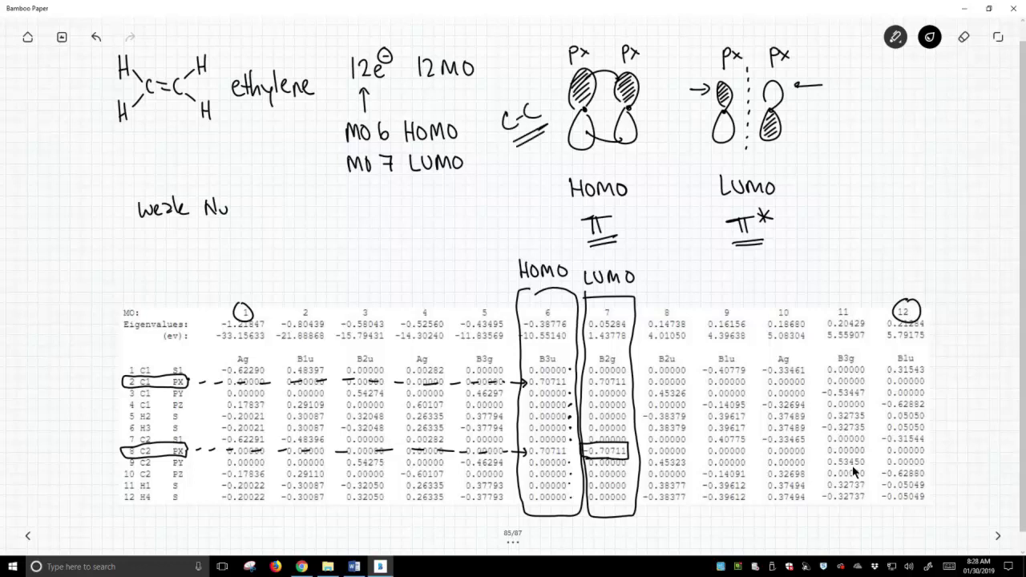
{"action": "left_click_drag", "start_coordinate": [544, 215], "coordinate": [543, 252]}
{"action": "mouse_move", "coordinate": [538, 244]}
{"action": "left_mouse_down"}
{"action": "mouse_move", "coordinate": [550, 244]}
{"action": "mouse_move", "coordinate": [539, 197]}
{"action": "mouse_move", "coordinate": [239, 204]}
{"action": "left_mouse_up"}
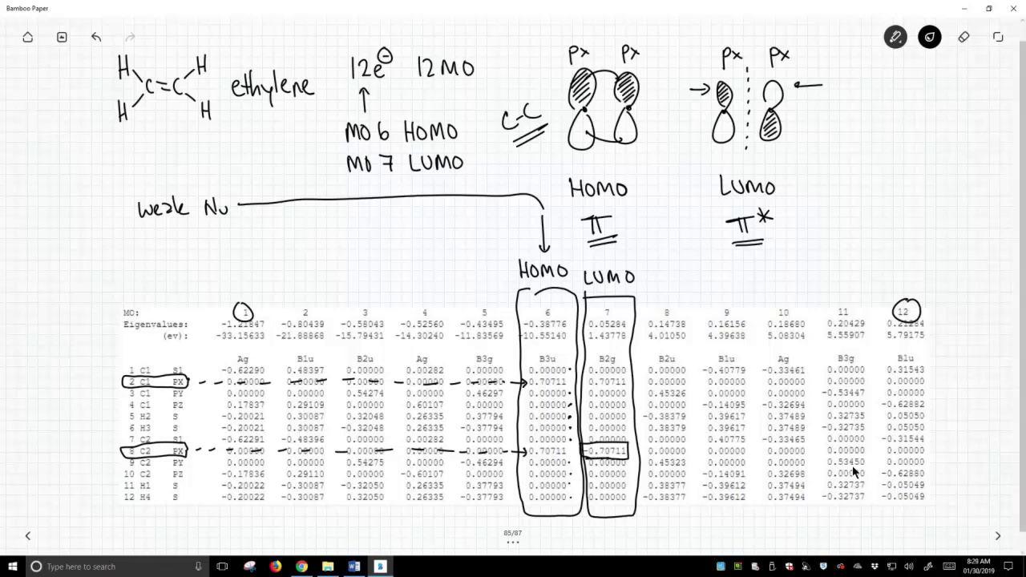
Underline Weak Nu and draw ethylene with its four hydrogens below it
{"action": "mouse_move", "coordinate": [145, 227]}
{"action": "left_mouse_down"}
{"action": "mouse_move", "coordinate": [209, 219]}
{"action": "mouse_move", "coordinate": [250, 251]}
{"action": "mouse_move", "coordinate": [290, 262]}
{"action": "mouse_move", "coordinate": [262, 288]}
{"action": "left_mouse_up"}
{"action": "left_click_drag", "start_coordinate": [262, 280], "coordinate": [303, 256]}
{"action": "mouse_move", "coordinate": [315, 249]}
{"action": "left_mouse_down"}
{"action": "mouse_move", "coordinate": [314, 262]}
{"action": "mouse_move", "coordinate": [328, 231]}
{"action": "mouse_move", "coordinate": [329, 247]}
{"action": "left_mouse_up"}
{"action": "left_click_drag", "start_coordinate": [329, 239], "coordinate": [337, 239]}
{"action": "left_click_drag", "start_coordinate": [336, 233], "coordinate": [330, 273]}
{"action": "left_click_drag", "start_coordinate": [334, 271], "coordinate": [342, 278]}
{"action": "left_click_drag", "start_coordinate": [343, 270], "coordinate": [343, 289]}
Add '+ H3O⊕', a curved arrow from C=C to an H, and close the HOMO box bottom
{"action": "left_click_drag", "start_coordinate": [361, 247], "coordinate": [362, 261]}
{"action": "left_click_drag", "start_coordinate": [357, 255], "coordinate": [388, 245]}
{"action": "left_click_drag", "start_coordinate": [388, 234], "coordinate": [388, 251]}
{"action": "left_click_drag", "start_coordinate": [391, 248], "coordinate": [405, 256]}
{"action": "left_click_drag", "start_coordinate": [407, 253], "coordinate": [420, 248]}
{"action": "mouse_move", "coordinate": [424, 237]}
{"action": "left_mouse_down"}
{"action": "mouse_move", "coordinate": [423, 255]}
{"action": "mouse_move", "coordinate": [433, 244]}
{"action": "left_mouse_up"}
{"action": "mouse_move", "coordinate": [433, 236]}
{"action": "left_mouse_down"}
{"action": "mouse_move", "coordinate": [432, 254]}
{"action": "mouse_move", "coordinate": [405, 279]}
{"action": "left_mouse_up"}
{"action": "mouse_move", "coordinate": [399, 281]}
{"action": "left_mouse_down"}
{"action": "mouse_move", "coordinate": [399, 293]}
{"action": "mouse_move", "coordinate": [409, 287]}
{"action": "left_mouse_up"}
{"action": "left_click_drag", "start_coordinate": [409, 279], "coordinate": [409, 294]}
{"action": "left_click_drag", "start_coordinate": [405, 233], "coordinate": [406, 243]}
{"action": "left_click_drag", "start_coordinate": [401, 238], "coordinate": [410, 238]}
{"action": "mouse_move", "coordinate": [296, 241]}
{"action": "left_mouse_down"}
{"action": "mouse_move", "coordinate": [349, 214]}
{"action": "mouse_move", "coordinate": [397, 264]}
{"action": "left_mouse_up"}
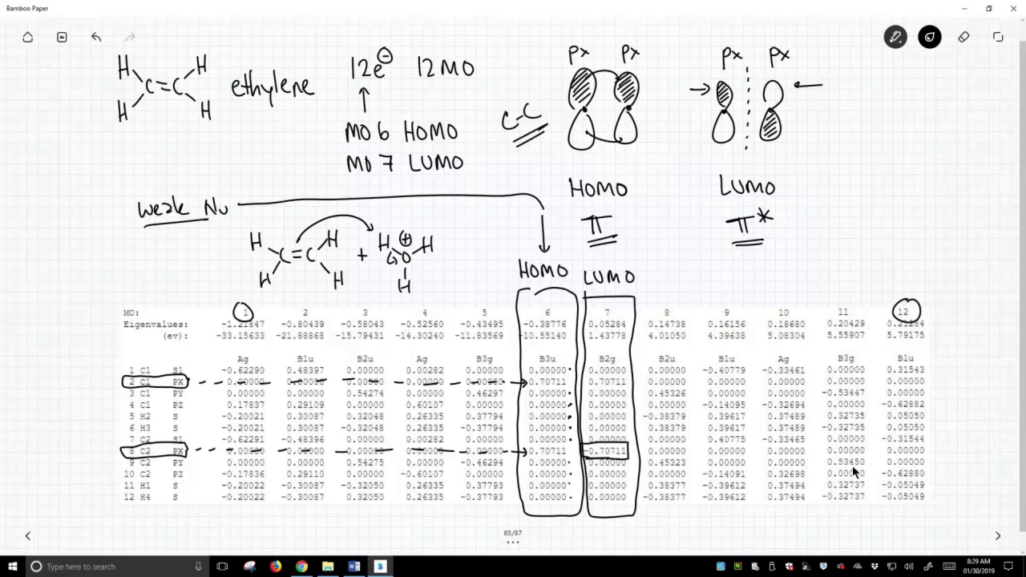
{"action": "left_click_drag", "start_coordinate": [590, 512], "coordinate": [535, 518]}
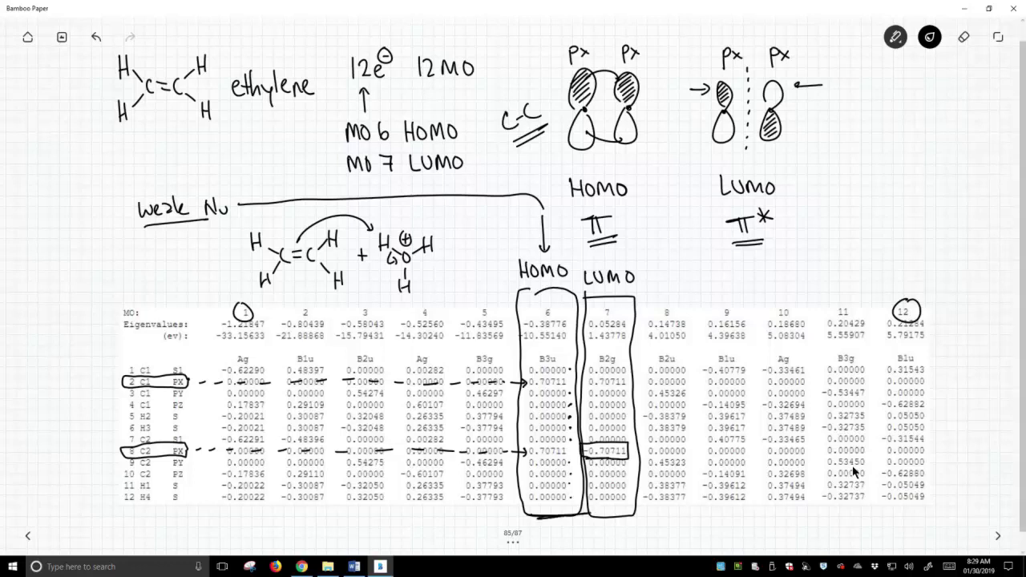